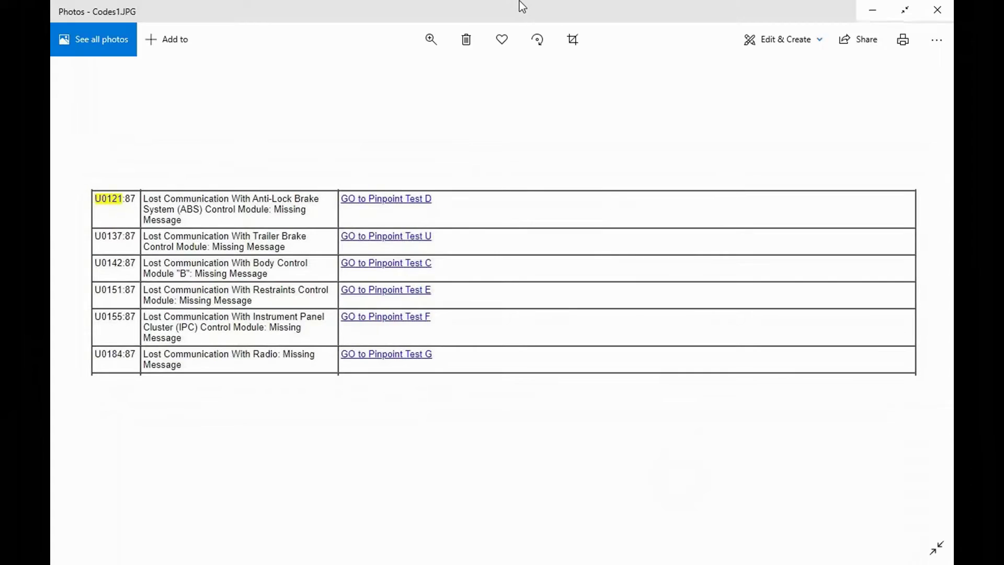
Start drawing on the trouble code image and underline code U0121:87 with a red ballpoint pen stroke
left_click(784, 39)
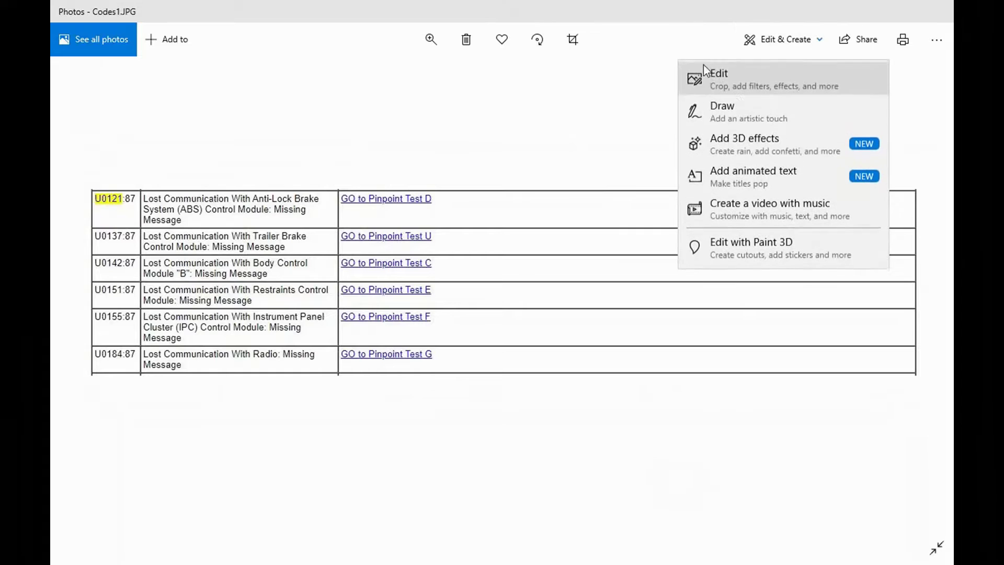
left_click(741, 117)
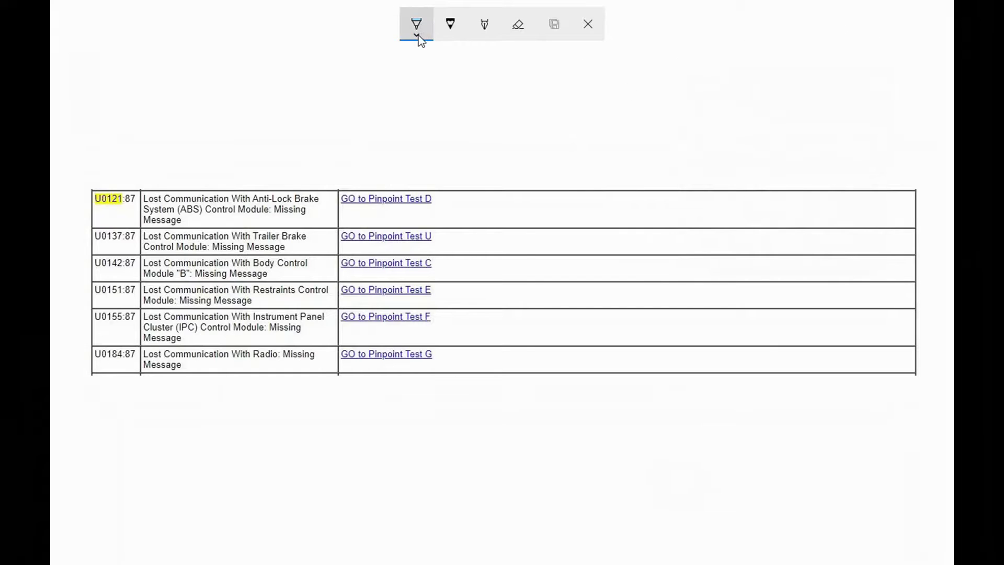
left_click(418, 32)
left_click(360, 128)
left_click(417, 29)
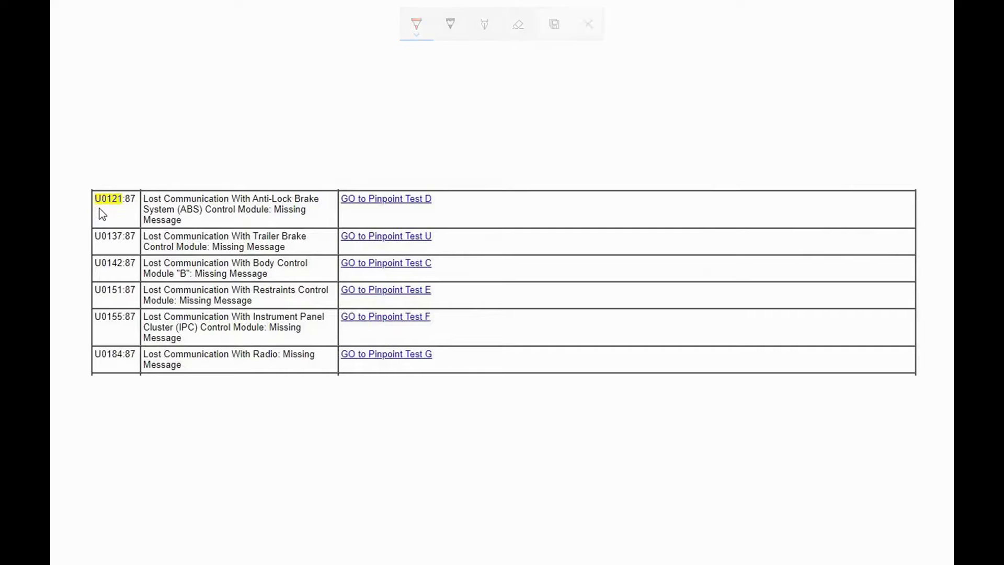
left_click_drag(97, 208, 130, 212)
mouse_move(430, 39)
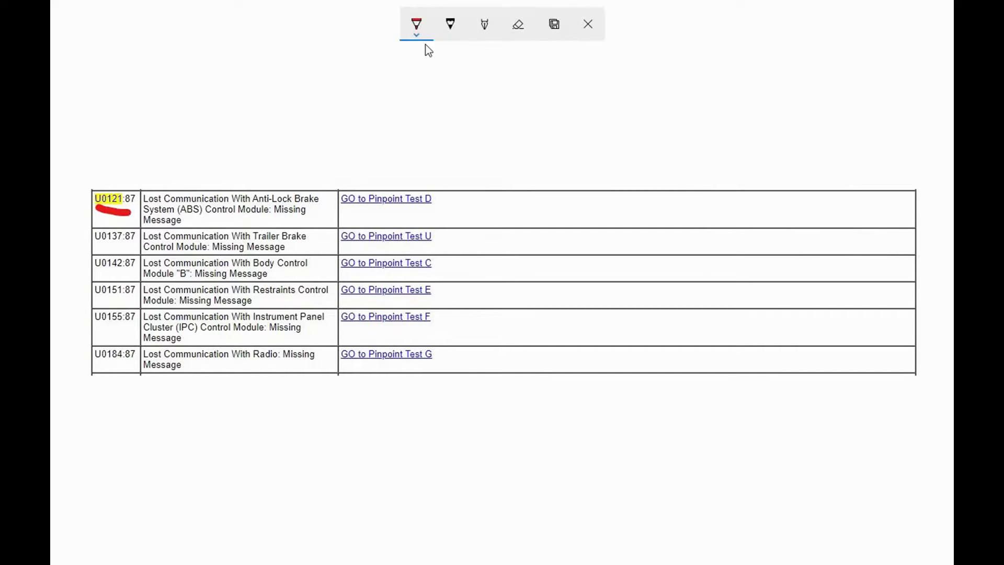
Erase the underline below U0121:87 and underline codes U0137:87 and U0151:87 in red
left_click(513, 21)
left_click_drag(126, 211, 105, 213)
left_click(418, 25)
left_click_drag(96, 246, 134, 249)
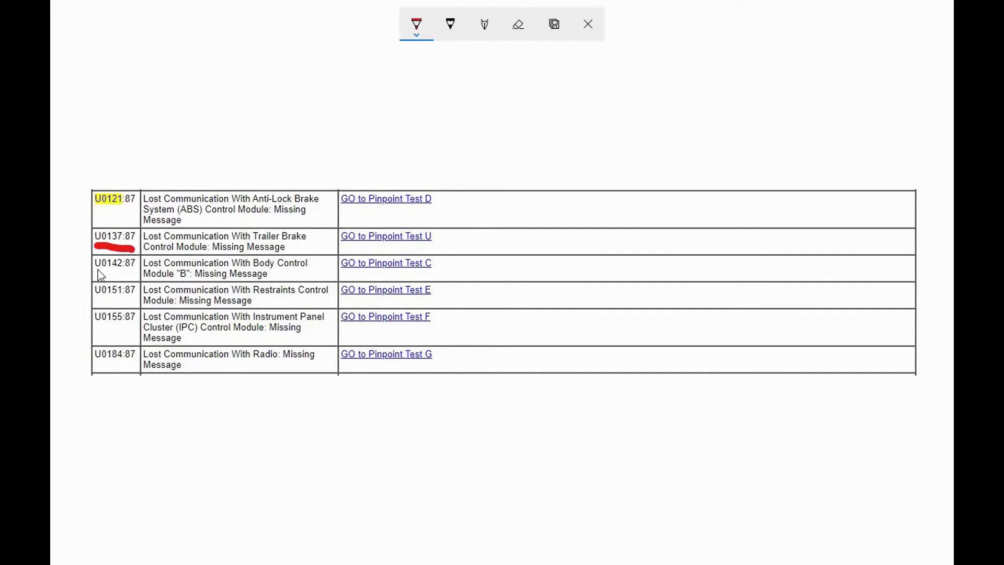
left_click_drag(95, 298, 135, 300)
Erase the red underlines below U0137:87 and U0151:87 and leave drawing mode
left_click(515, 26)
left_click(115, 247)
left_click(115, 299)
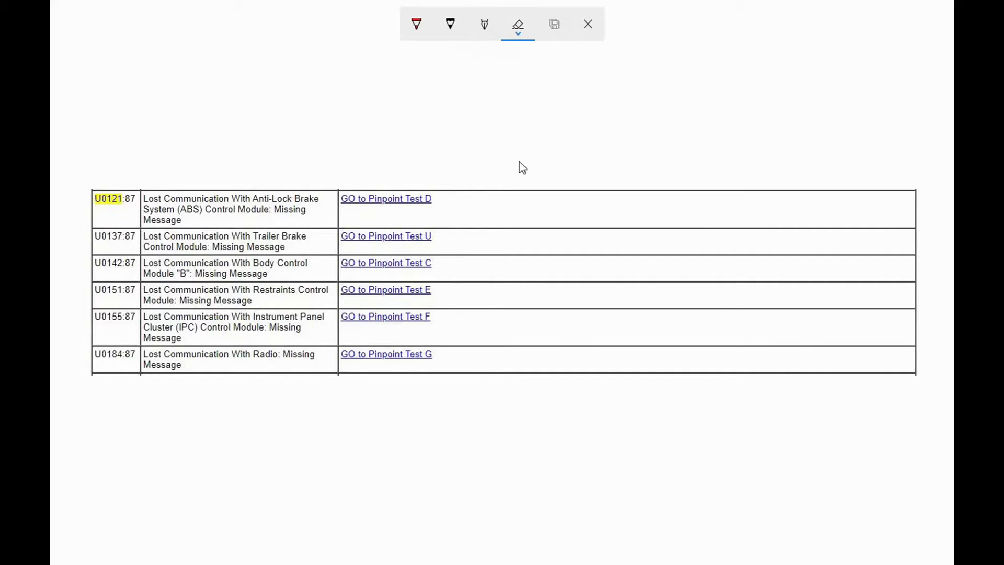
left_click(588, 24)
Examine the HS1 and HS2 CAN module status in the Live Network Monitor and pause the monitoring
scroll(596, 26, "down", 5)
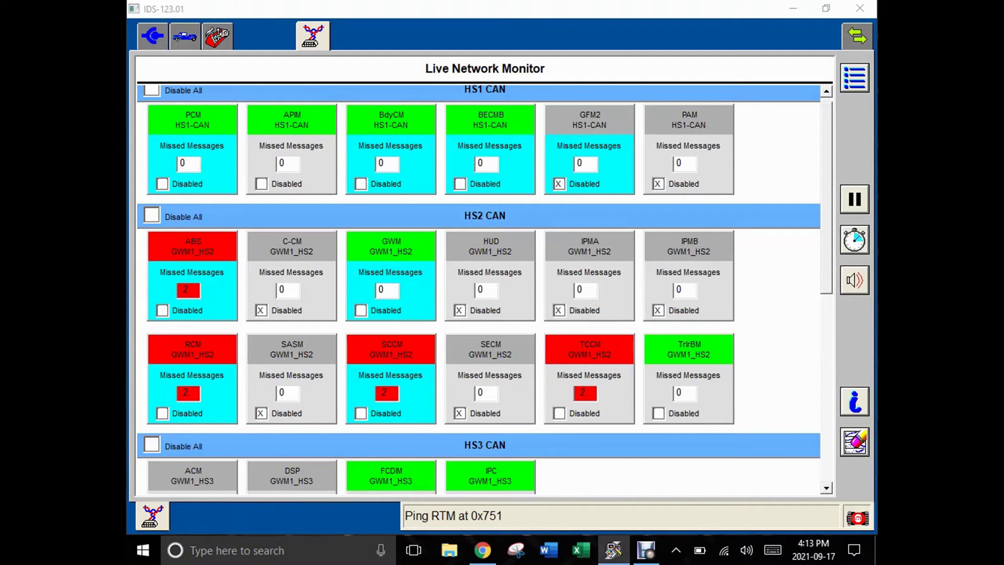
key("space")
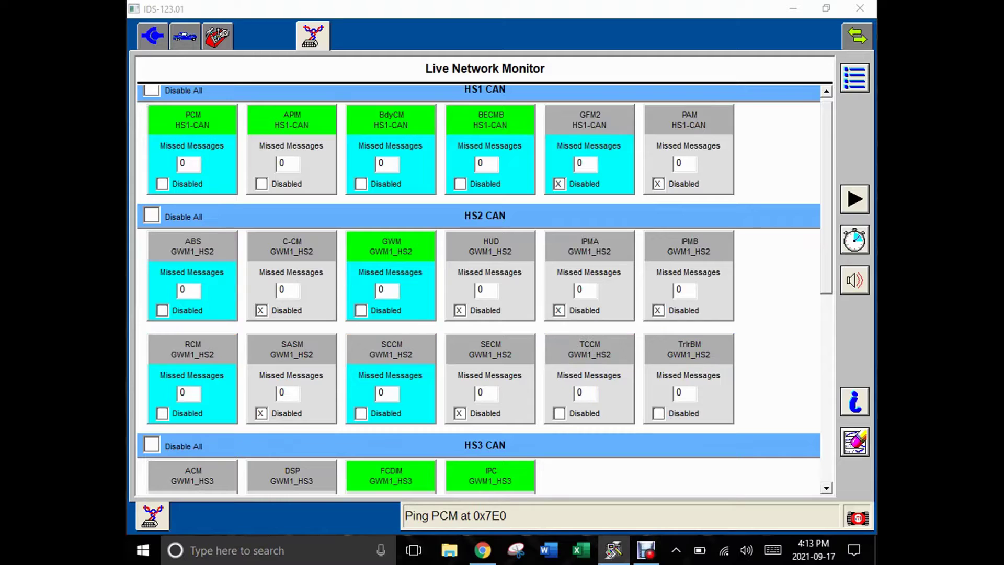
key("space")
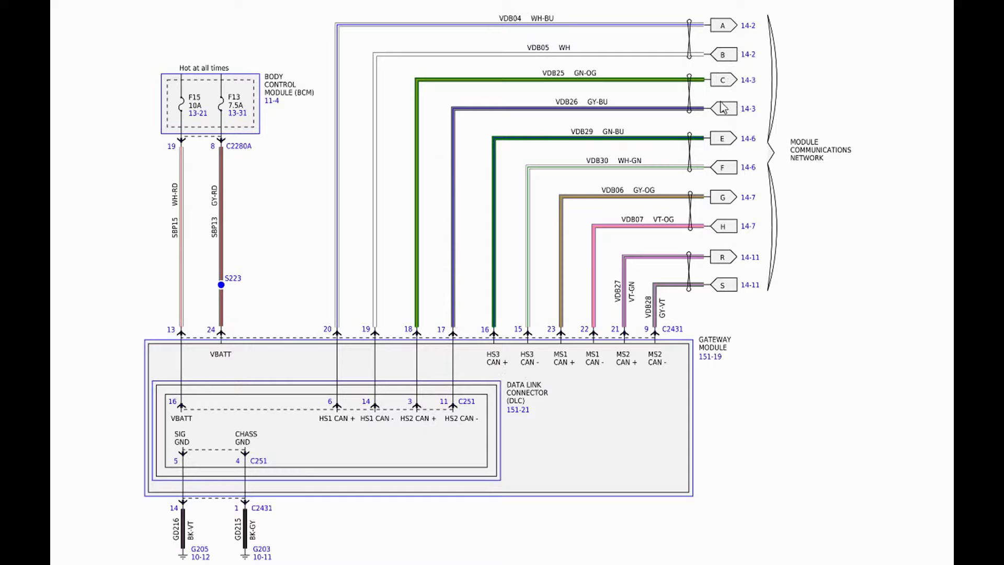
Trace the HS2 CAN wiring through the diagram pages from the gateway module to splice block 4 and the ABS and restraints modules
key("Right")
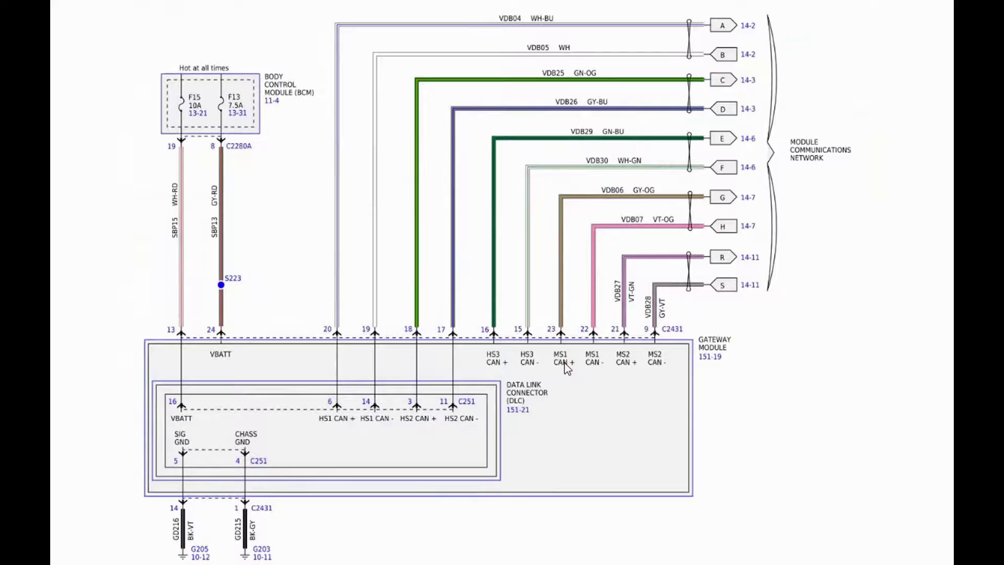
key("Page_Down")
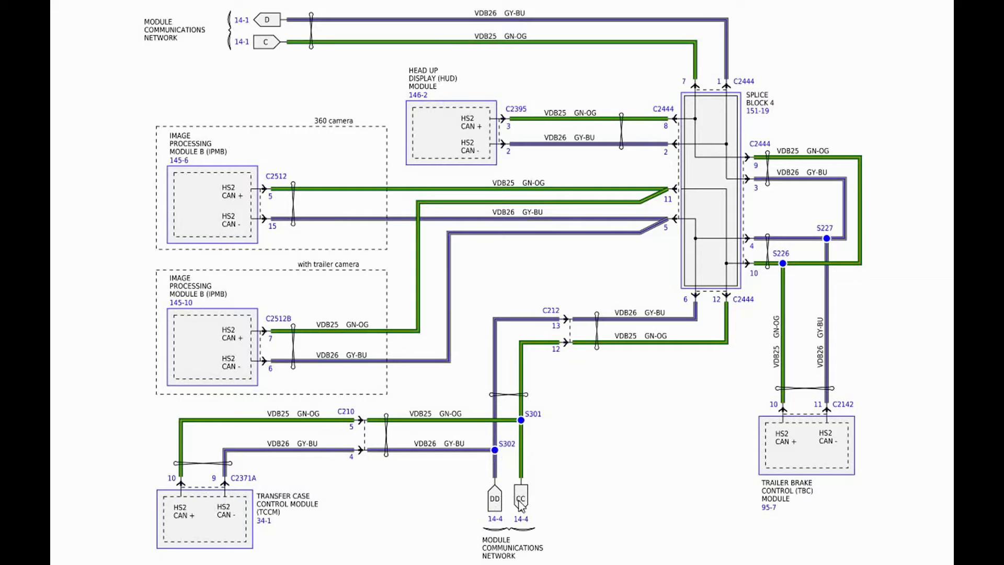
key("Page_Down")
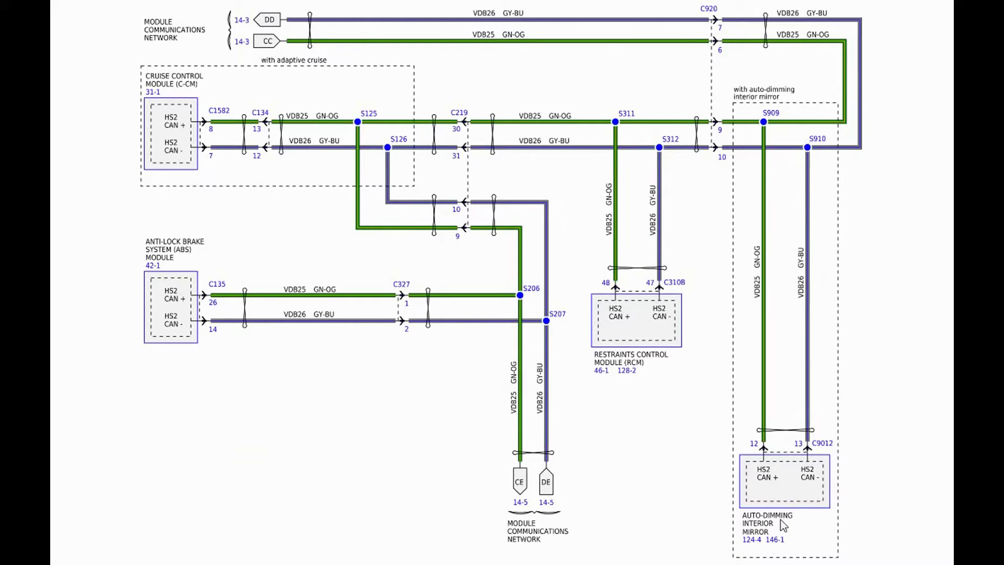
key("Page_Down")
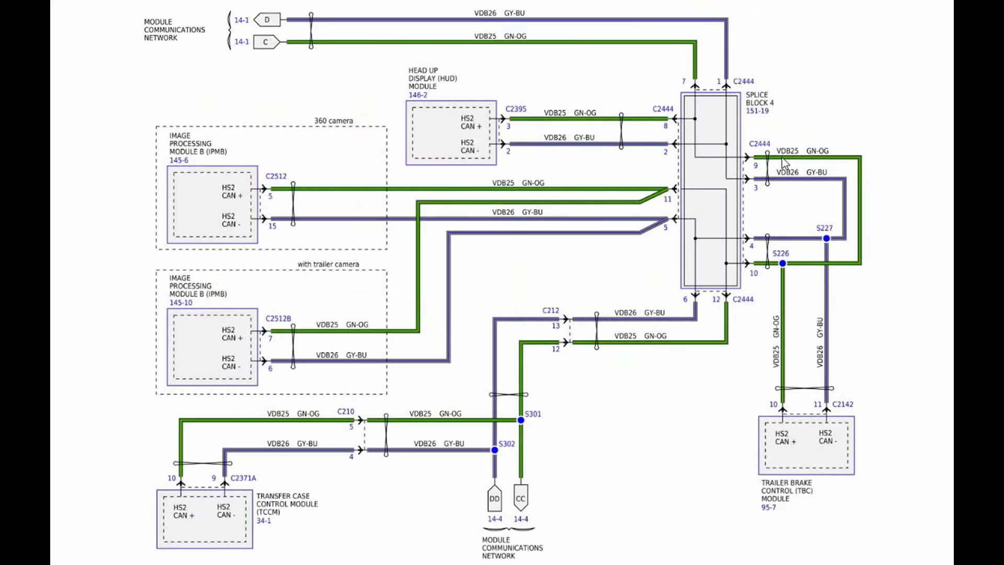
key("Page_Up")
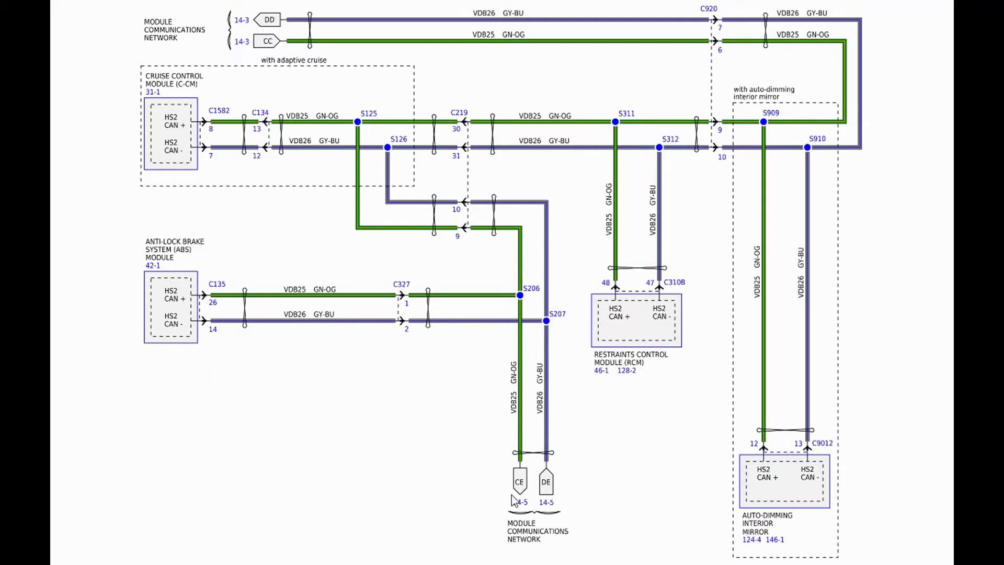
left_click(546, 484)
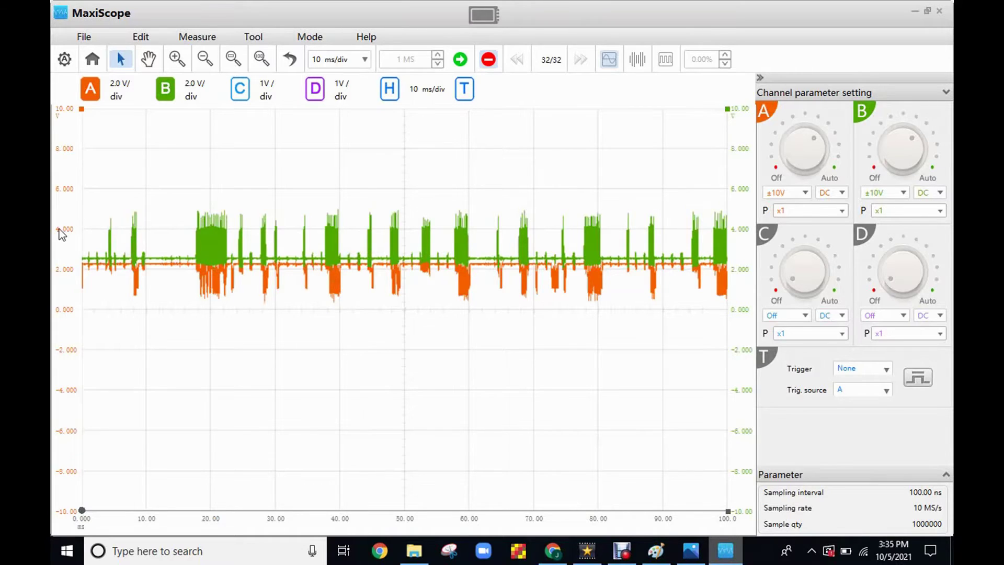
Shift the channel A trace below channel B, zoom in on about 14 to 36 ms and minimize the zoom overview
left_click_drag(59, 228, 61, 254)
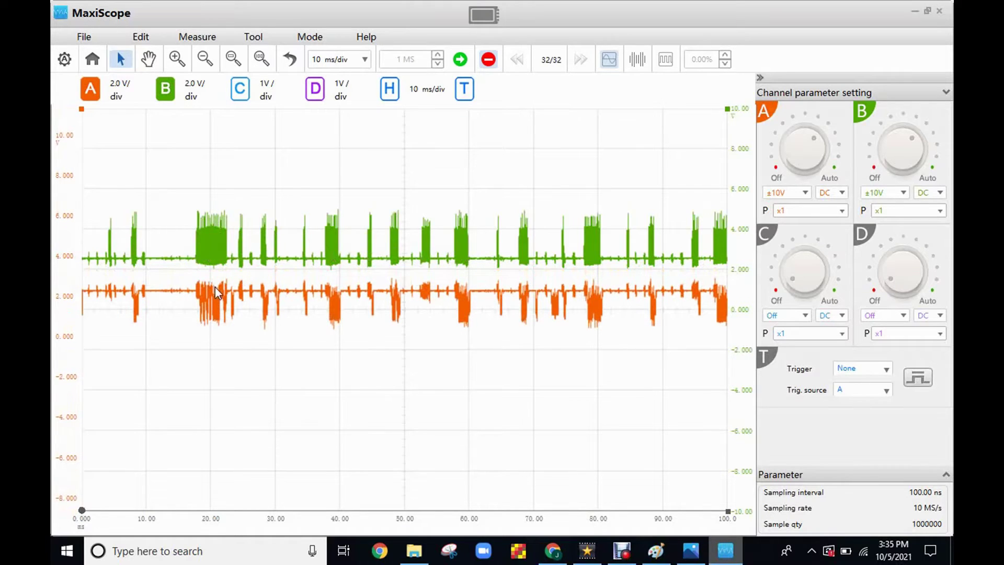
left_click(234, 58)
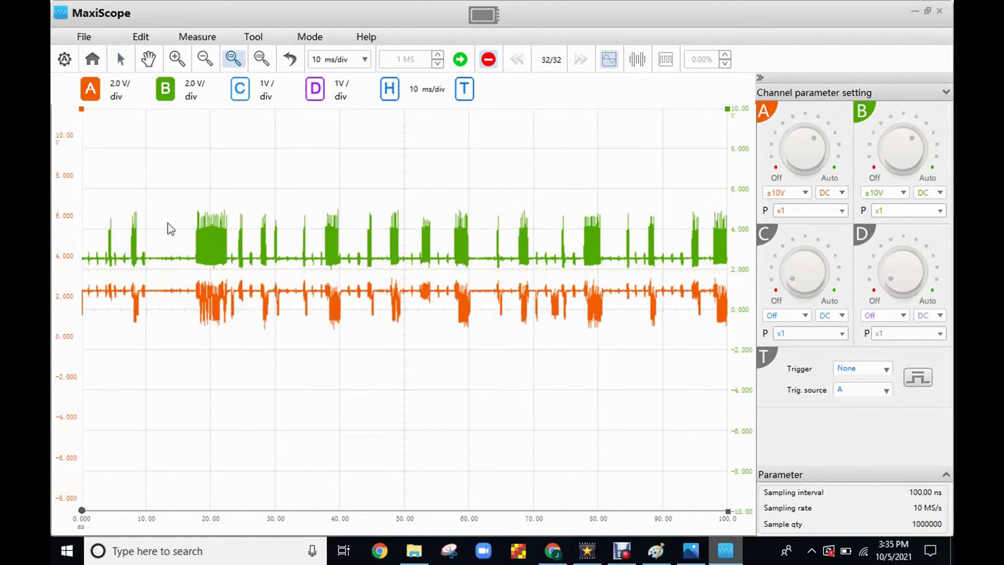
left_click_drag(175, 179, 314, 349)
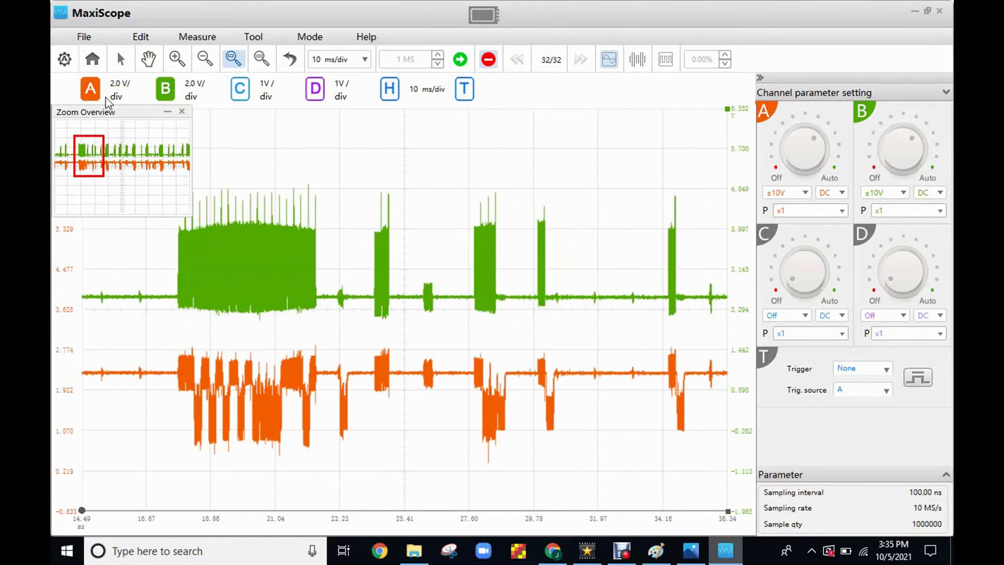
left_click(166, 112)
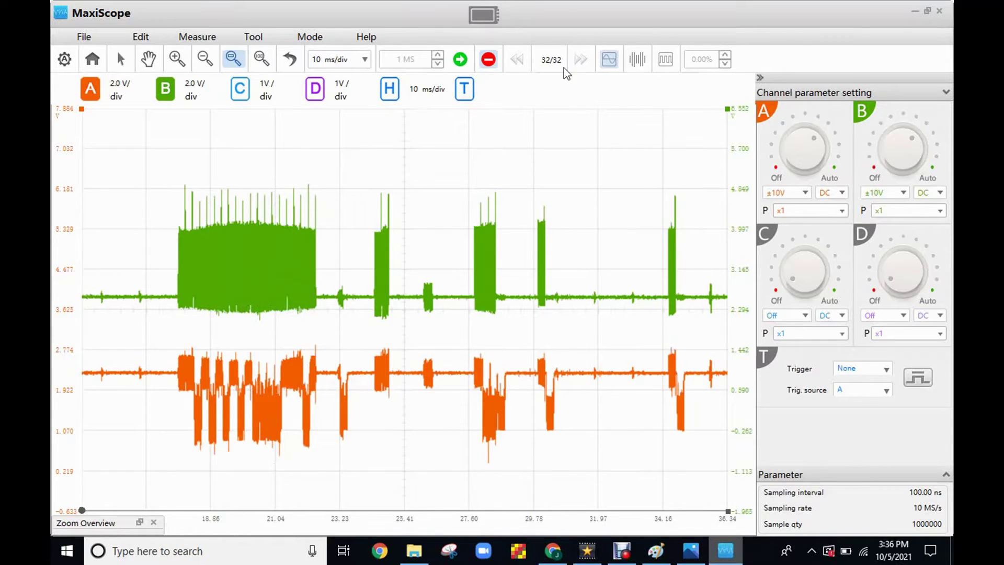
Return the waveform to full view and go back through the recorded frames to frame 17 of 32
left_click(265, 64)
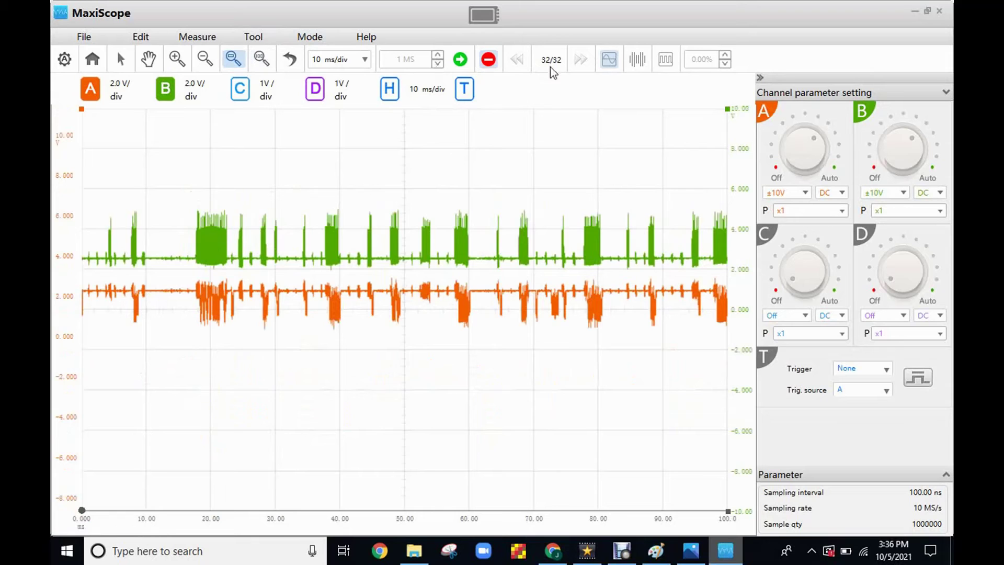
left_click(515, 62)
left_click(517, 63)
left_click(516, 62)
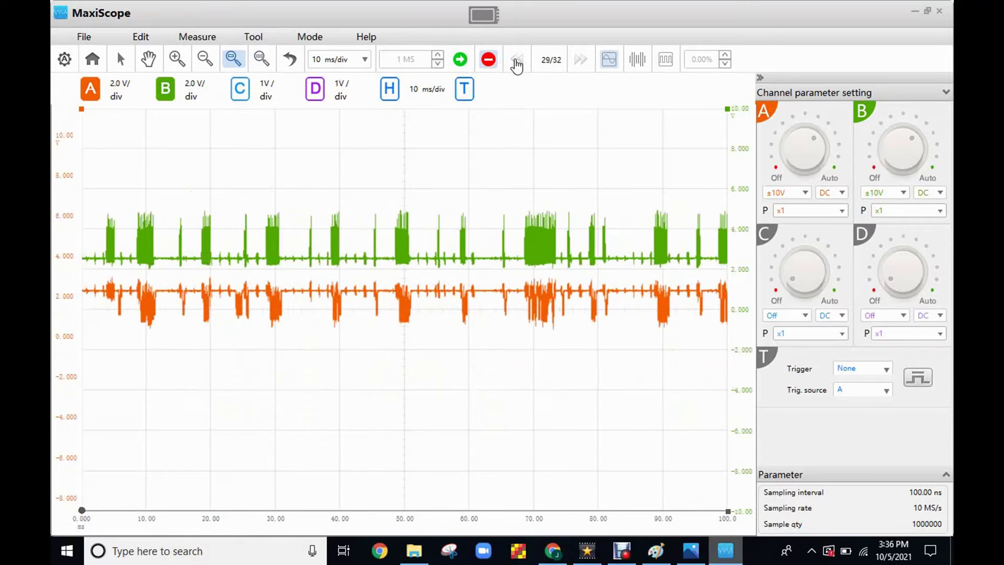
left_click(516, 63)
left_click(516, 62)
left_click(517, 62)
left_click(516, 63)
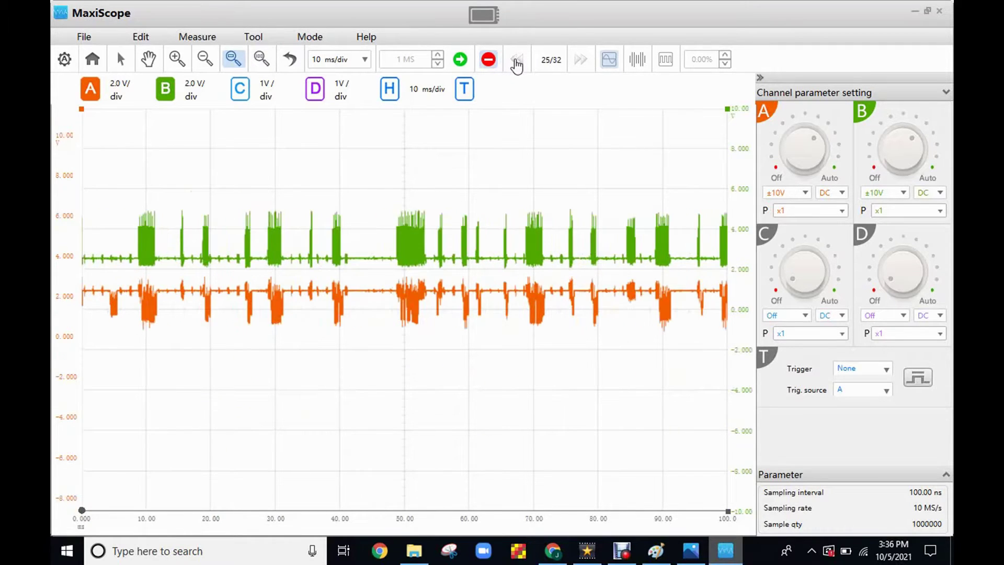
left_click(517, 63)
left_click(517, 63)
left_click(517, 63)
left_click(516, 63)
left_click(516, 62)
left_click(517, 63)
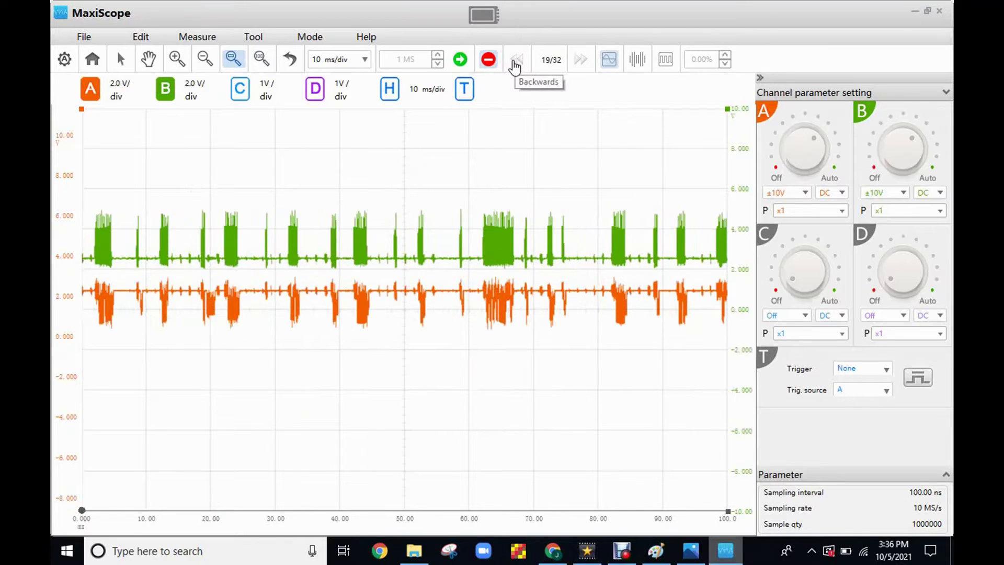
left_click(516, 62)
left_click(517, 63)
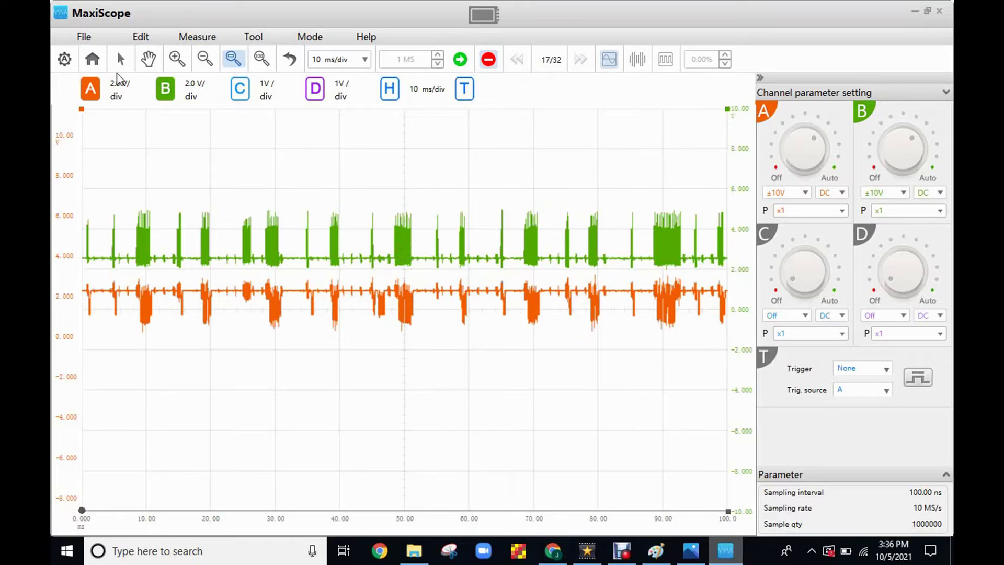
Open another saved waveform capture in the oscilloscope
left_click(84, 36)
left_click(84, 69)
left_click(376, 131)
left_click(603, 455)
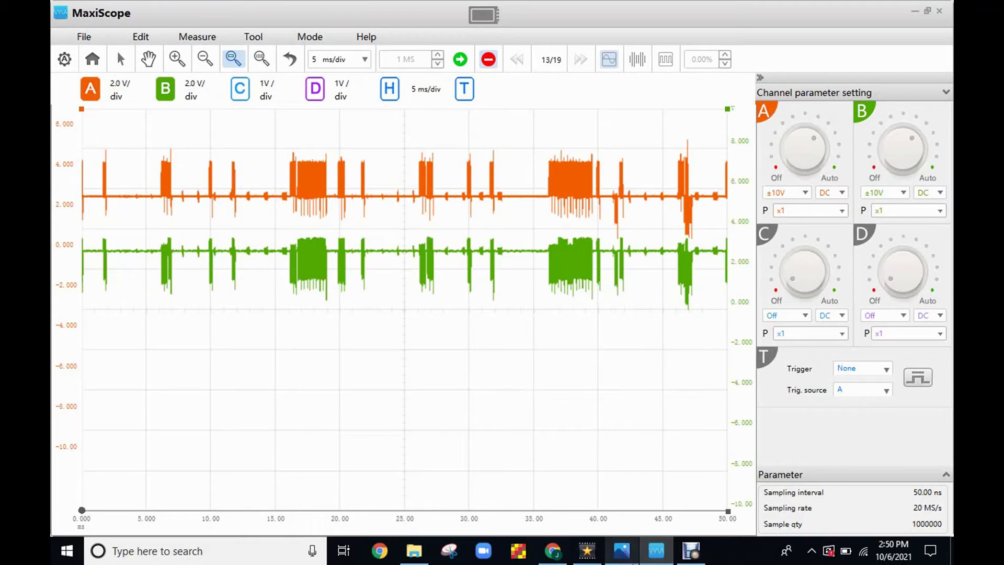
Consult the splice block 4 wiring diagram in Photos and zoom the MaxiScope waveform in on about 13 to 22 ms
left_click(622, 551)
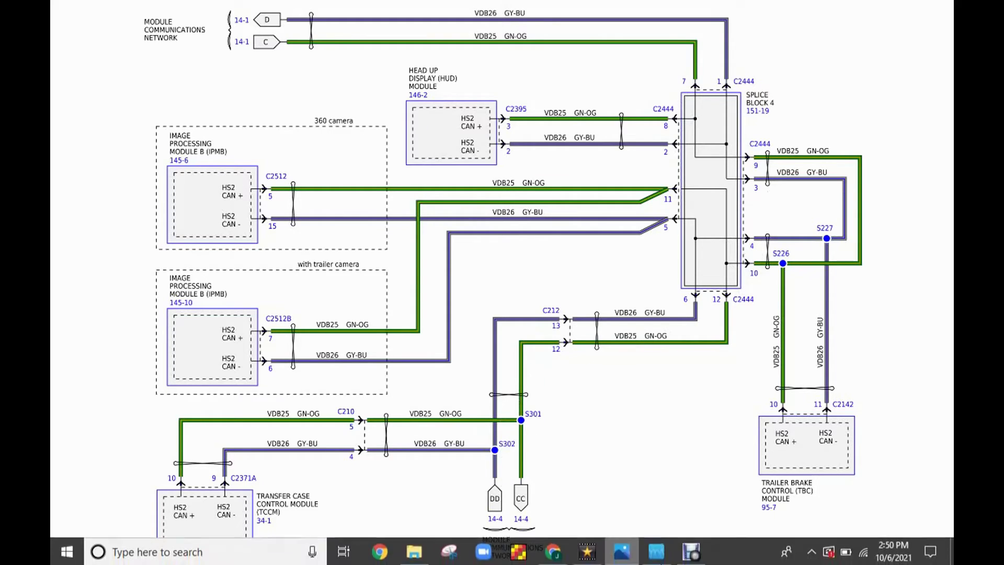
left_click(655, 551)
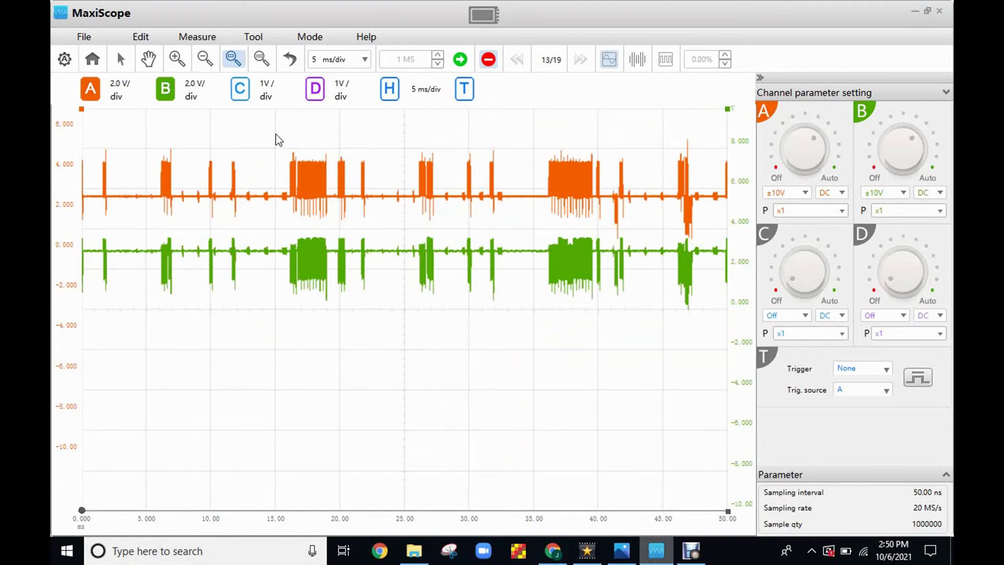
left_click_drag(251, 112, 372, 331)
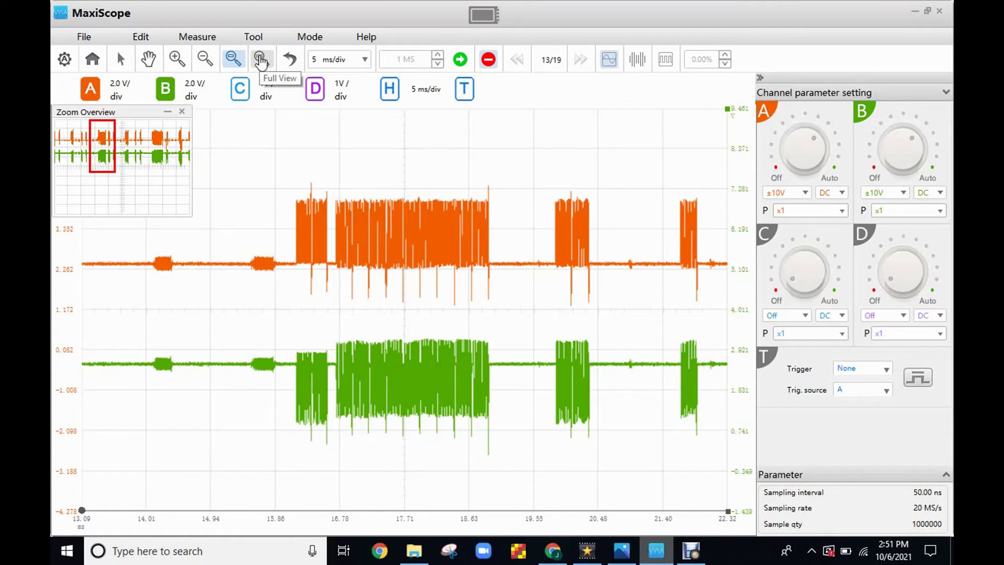
Check the splice block 4 diagram in Photos again, return to MaxiScope and restore the full waveform view
left_click(448, 549)
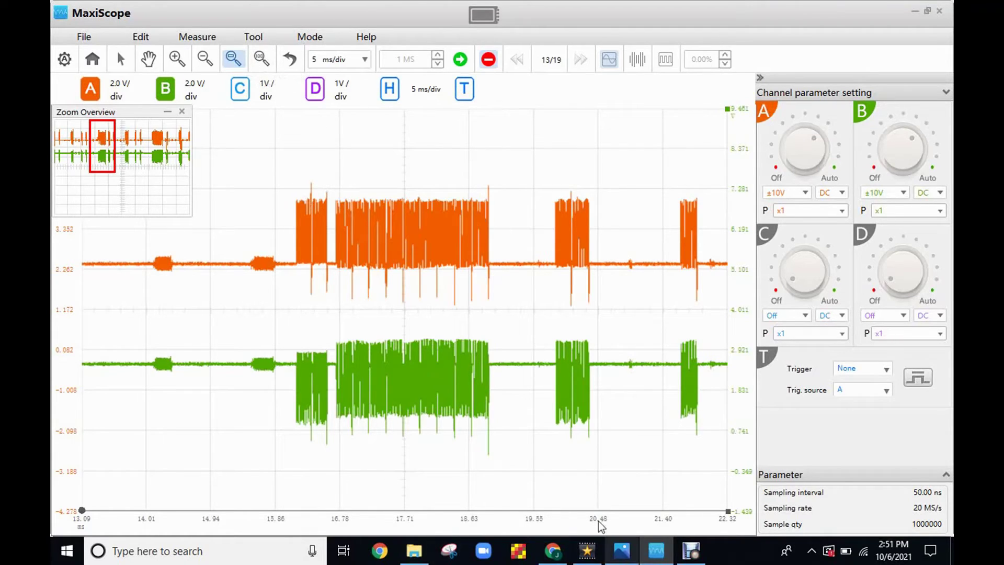
left_click(622, 550)
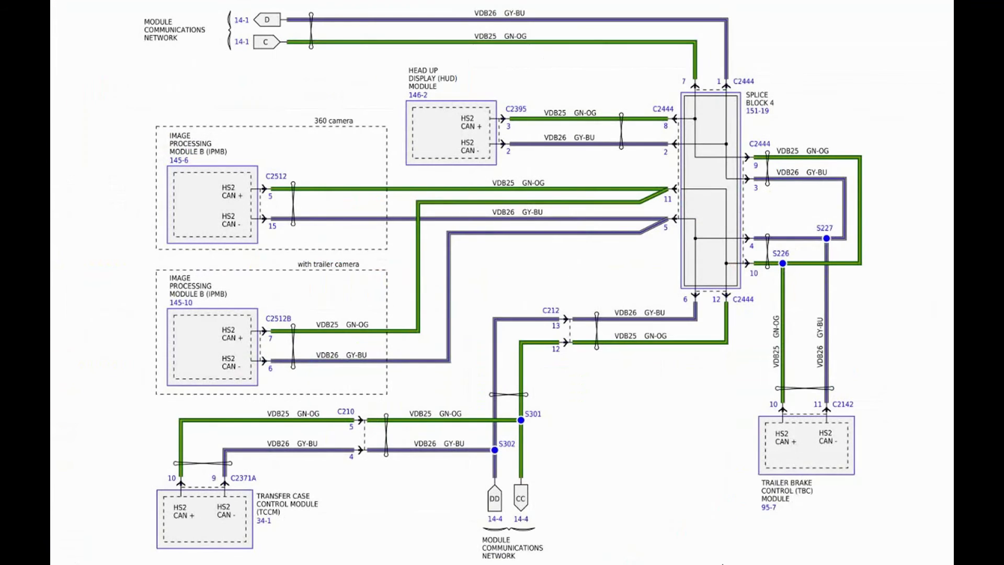
left_click(657, 557)
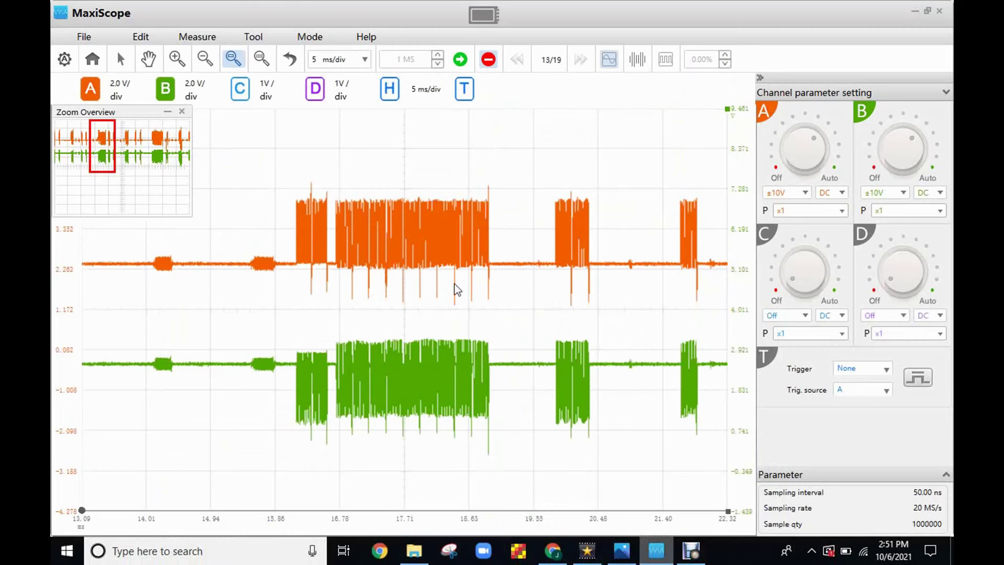
left_click(181, 112)
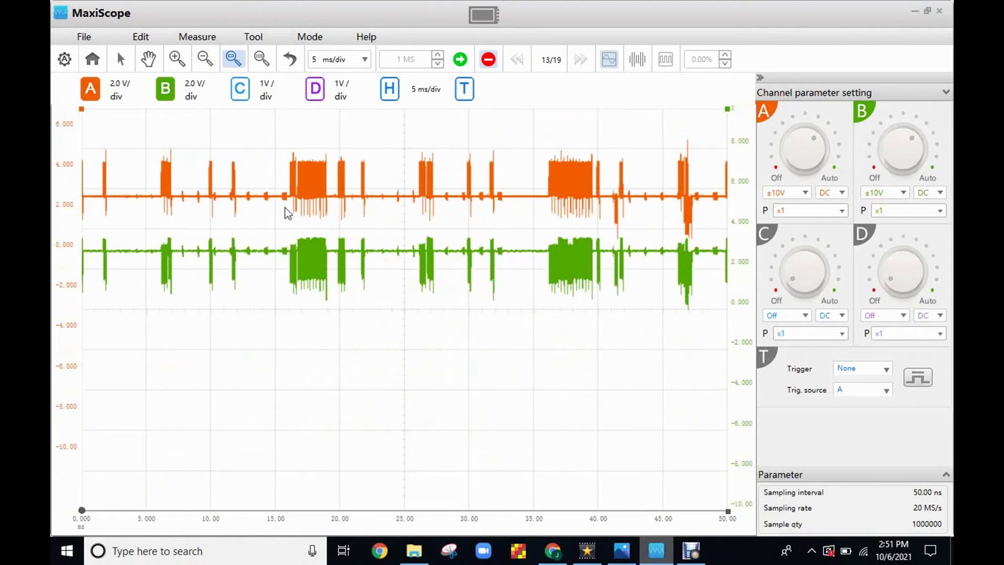